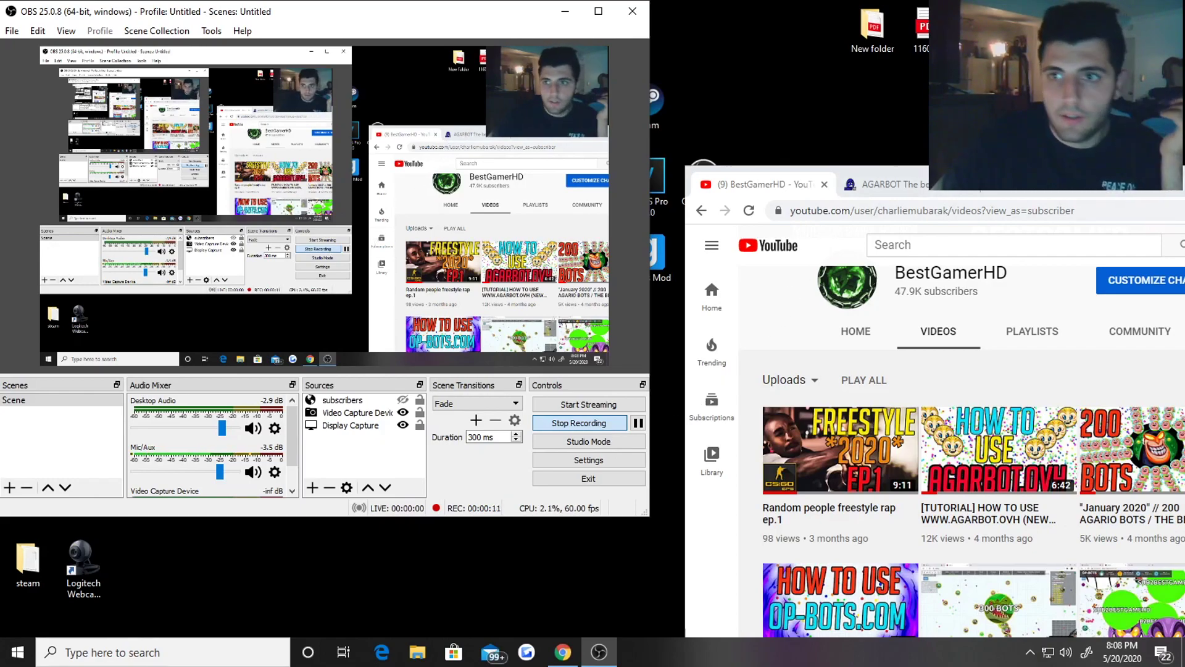
Maximize Chrome and load agarbot.ovh/hub in the AGARBOT tab
left_click_drag(895, 170, 266, 2)
left_click(313, 13)
left_click(277, 41)
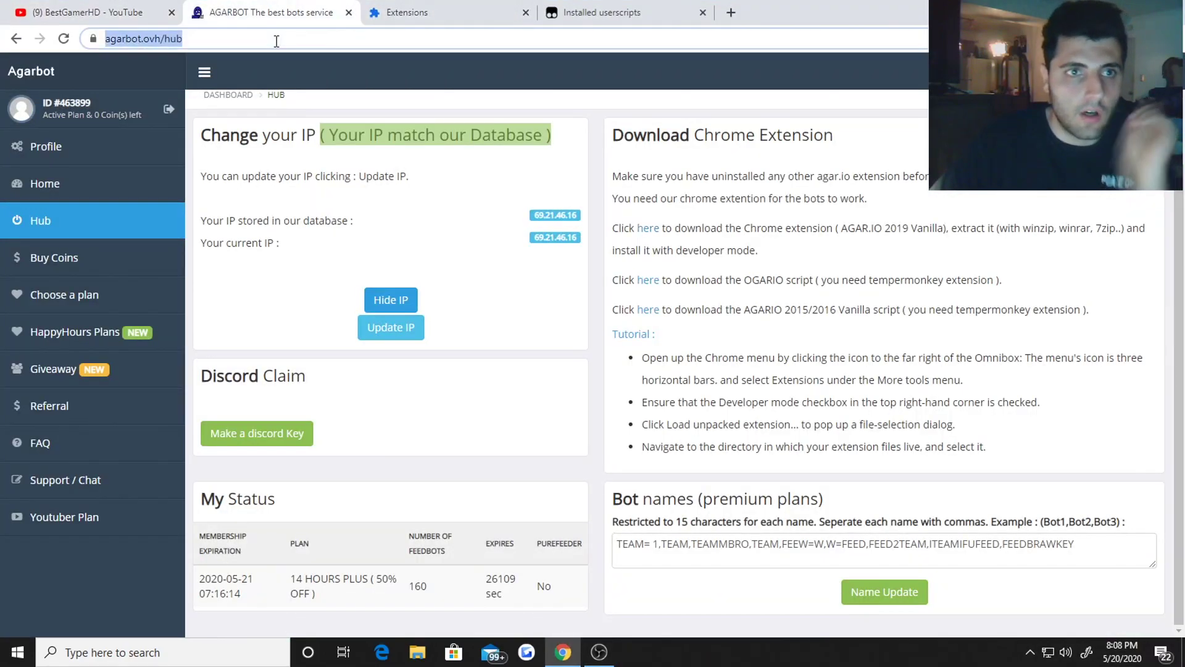
type("agarbot")
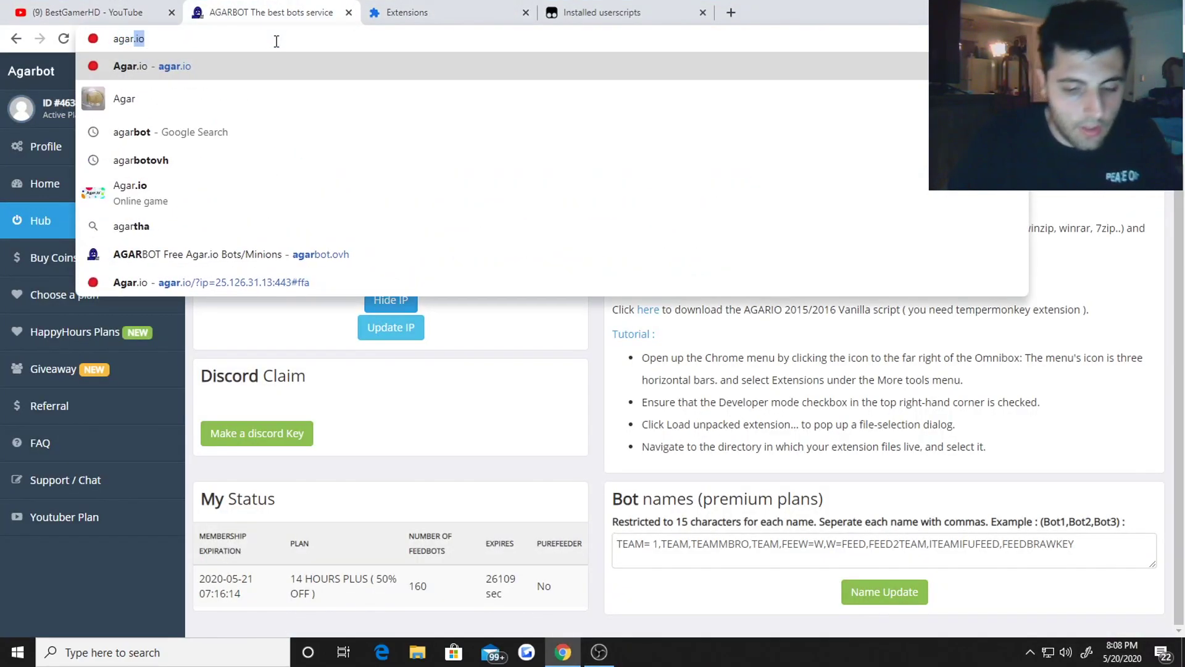
key("Return")
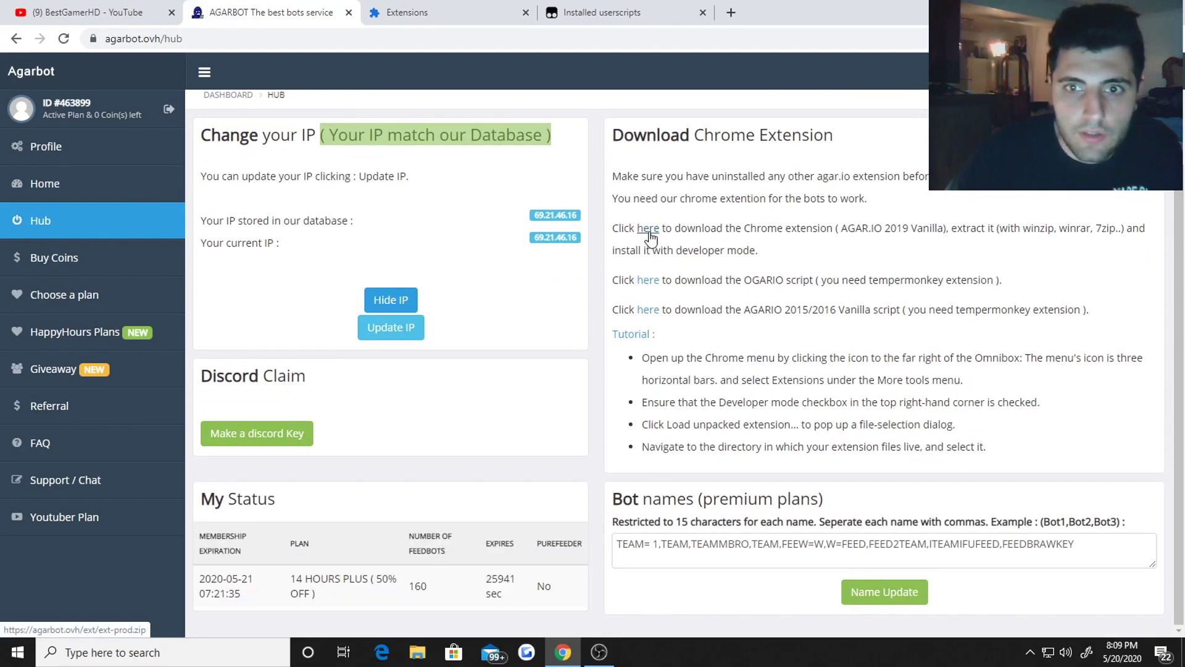
Download the Chrome extension archive and drag ext-prod (27).zip onto the desktop
left_click(648, 229)
double_click(801, 8)
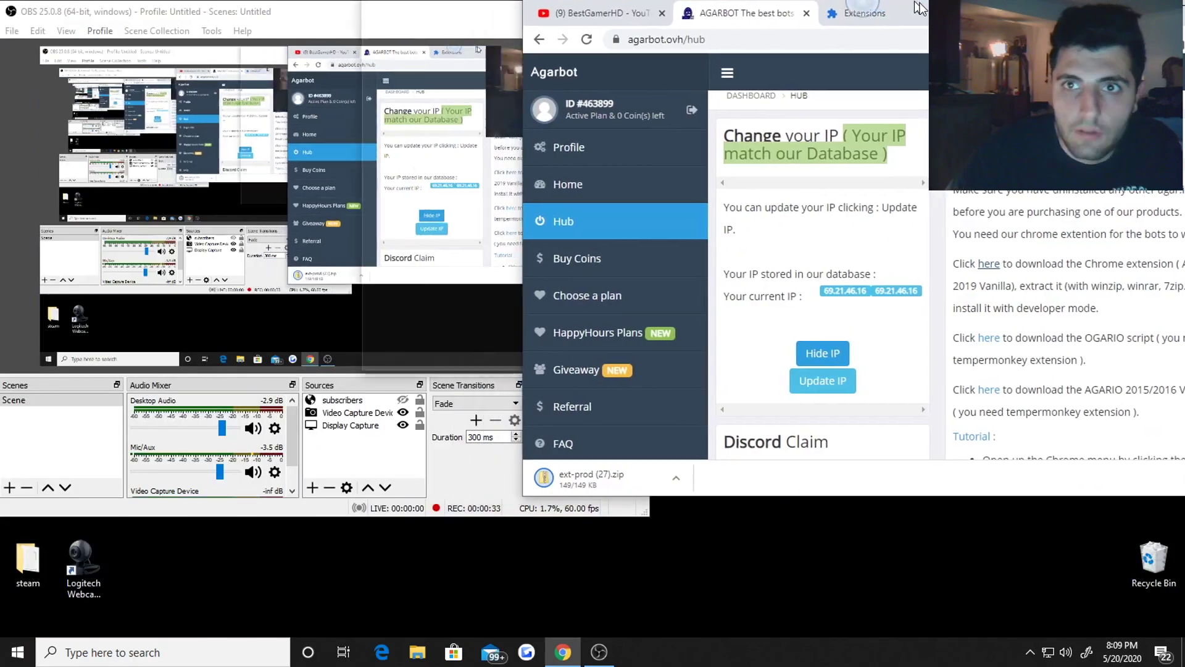
left_click_drag(624, 517, 346, 564)
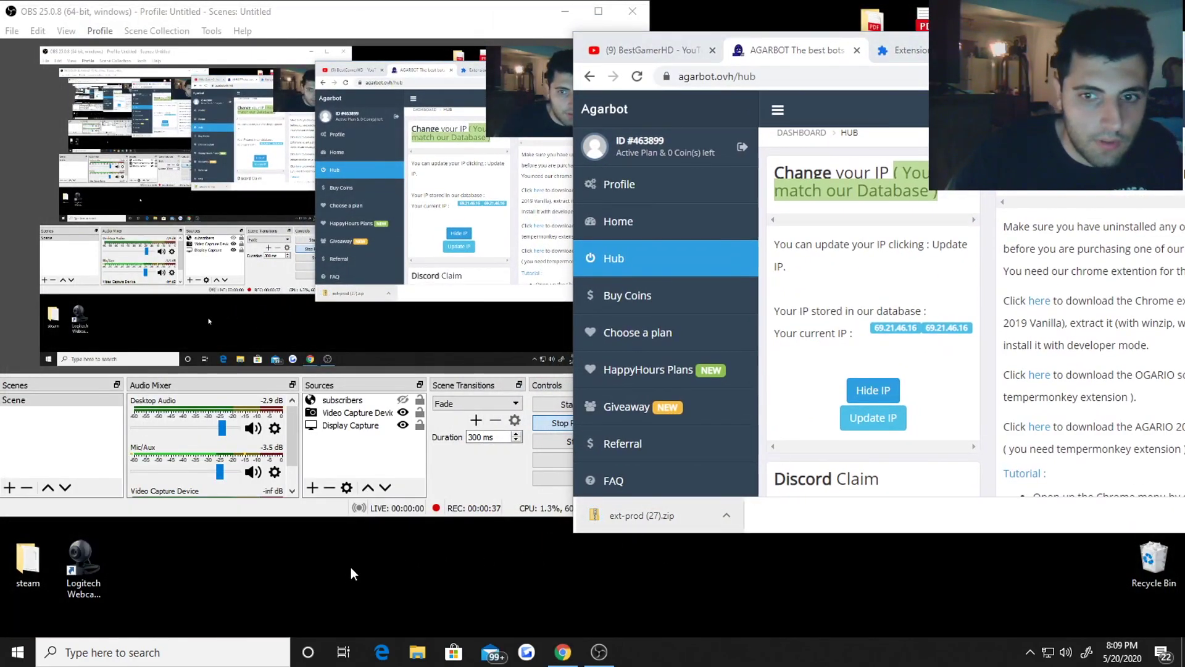
left_click_drag(423, 11, 951, 69)
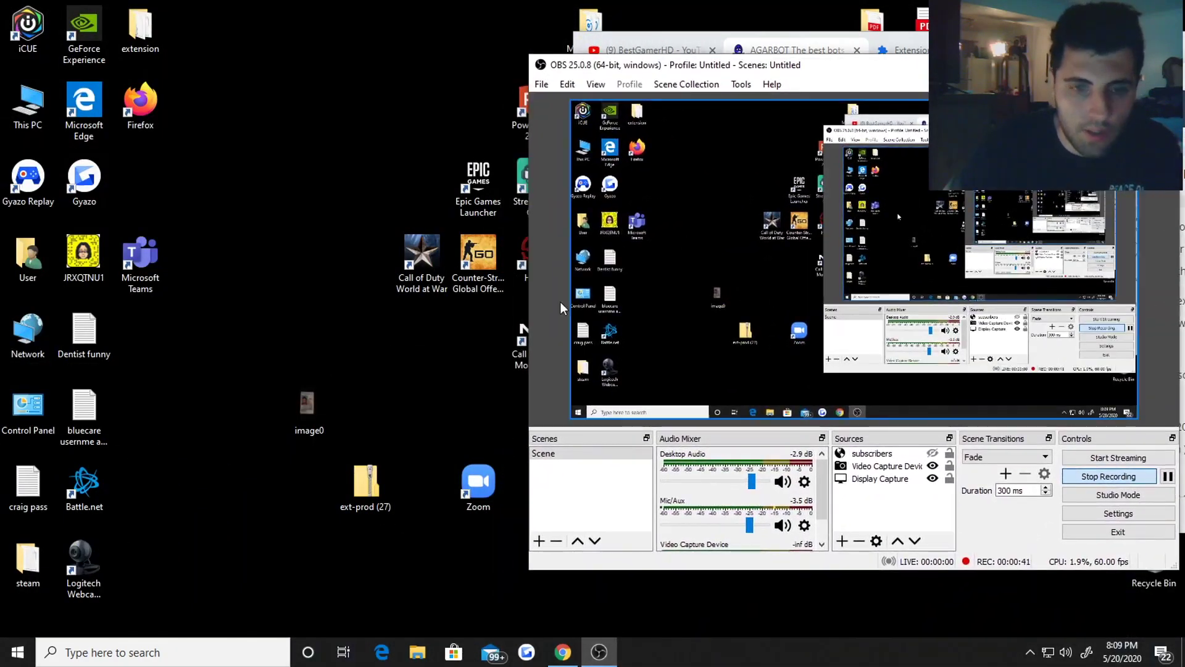
right_click(288, 560)
Create New folder (2) and extract ext-prod (27) into it with WinRAR, placing it beside the zip
mouse_move(342, 513)
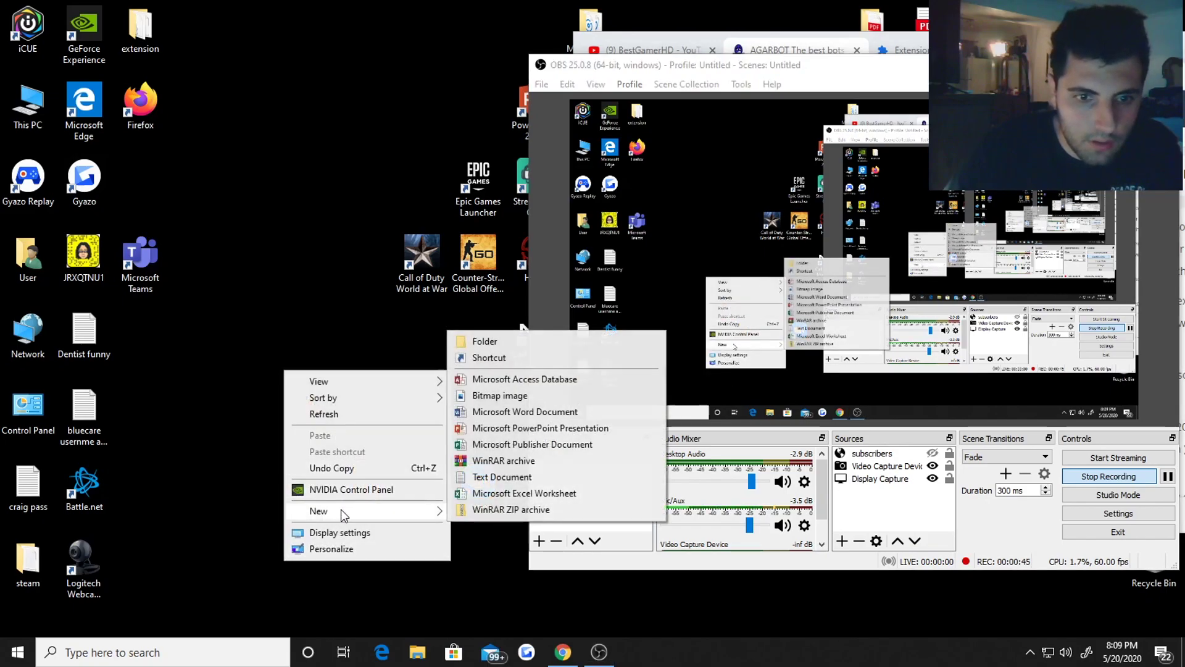
left_click(494, 342)
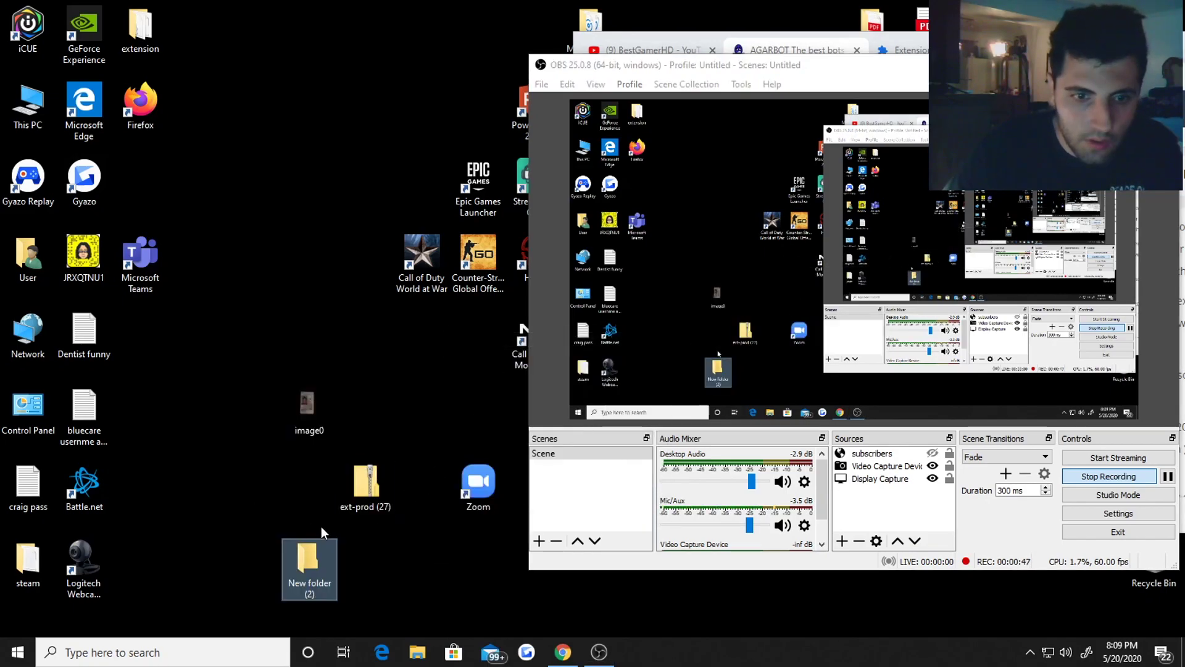
right_click(370, 480)
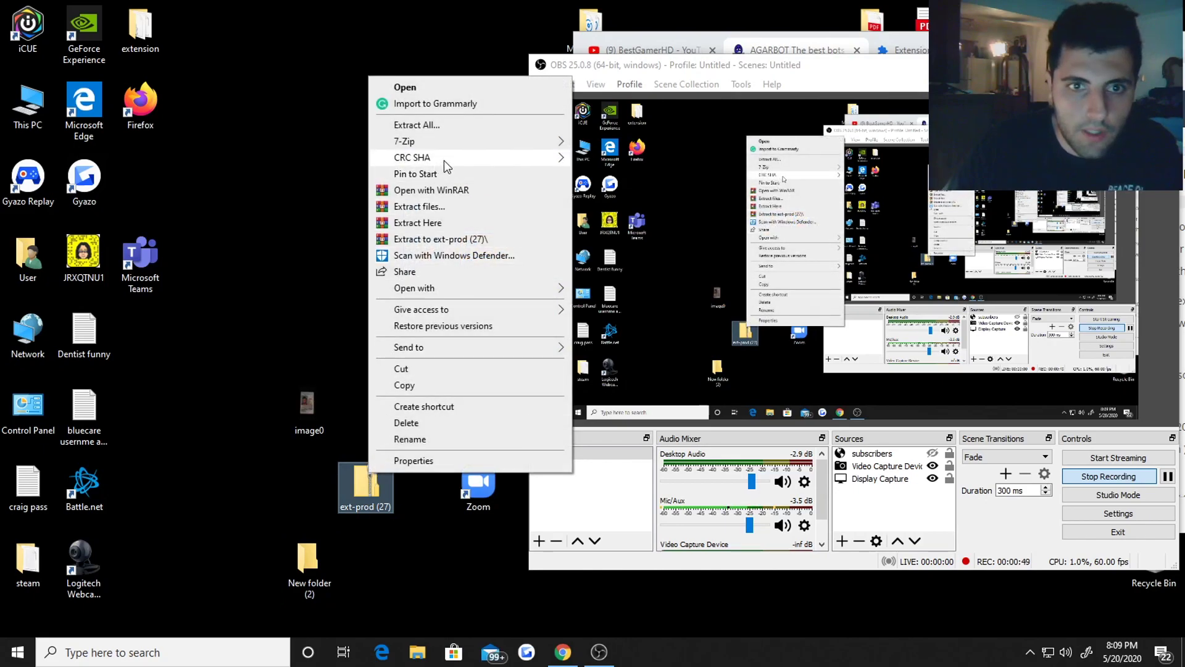
left_click(447, 207)
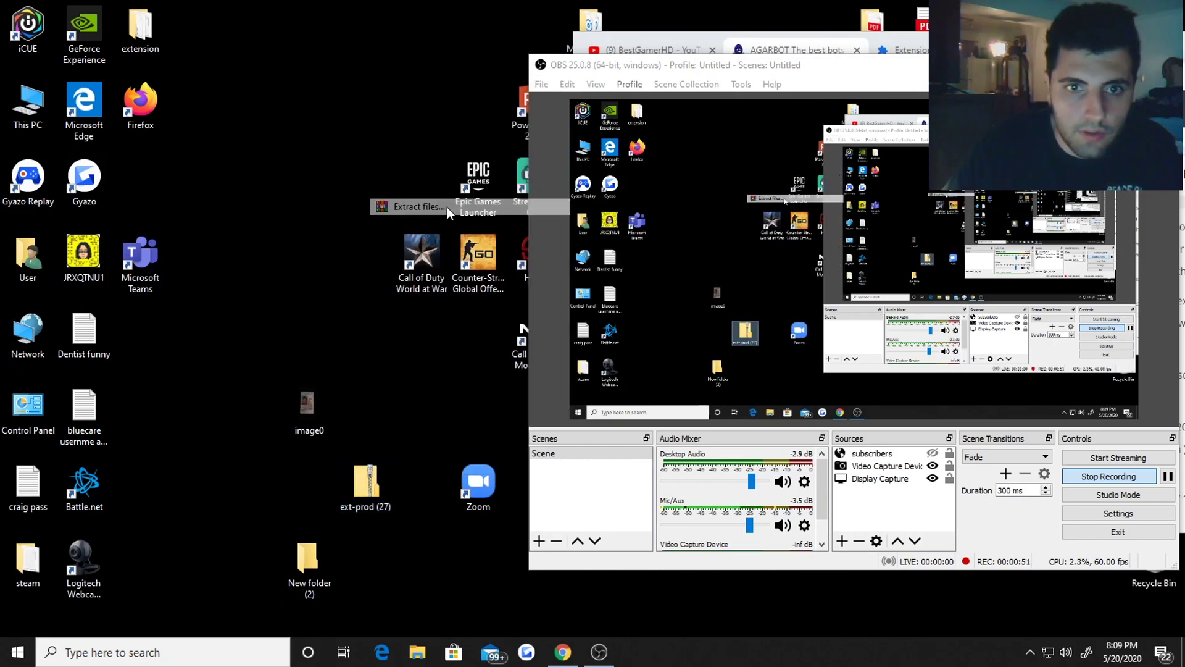
scroll(636, 418, "down", 1)
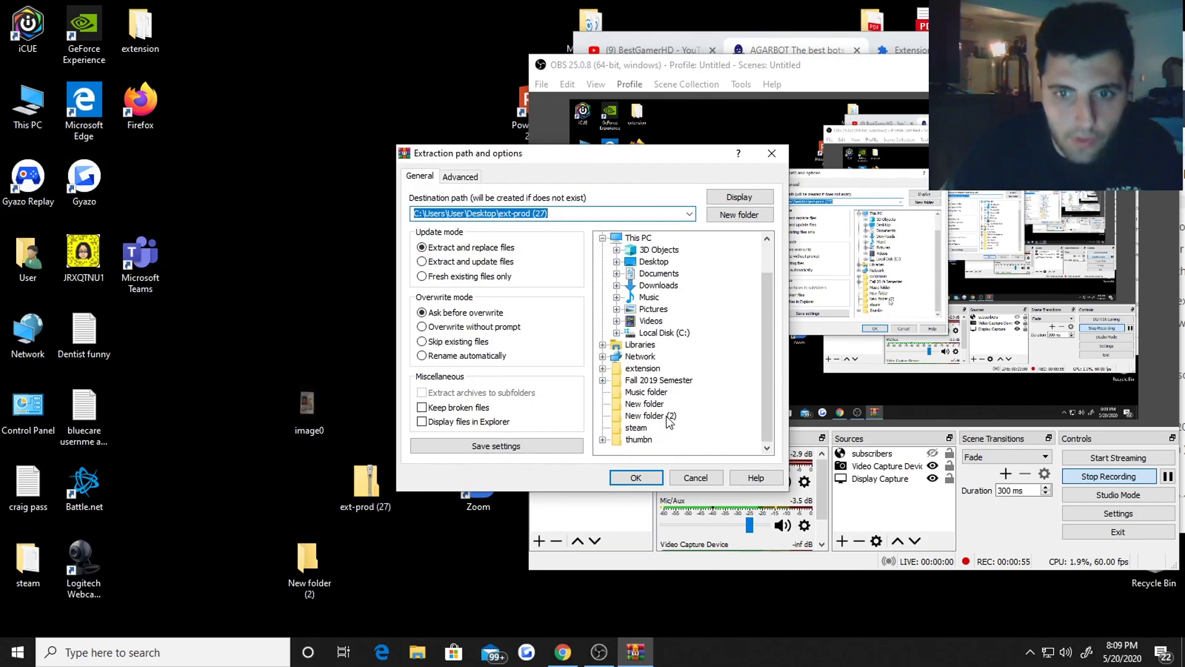
left_click(641, 481)
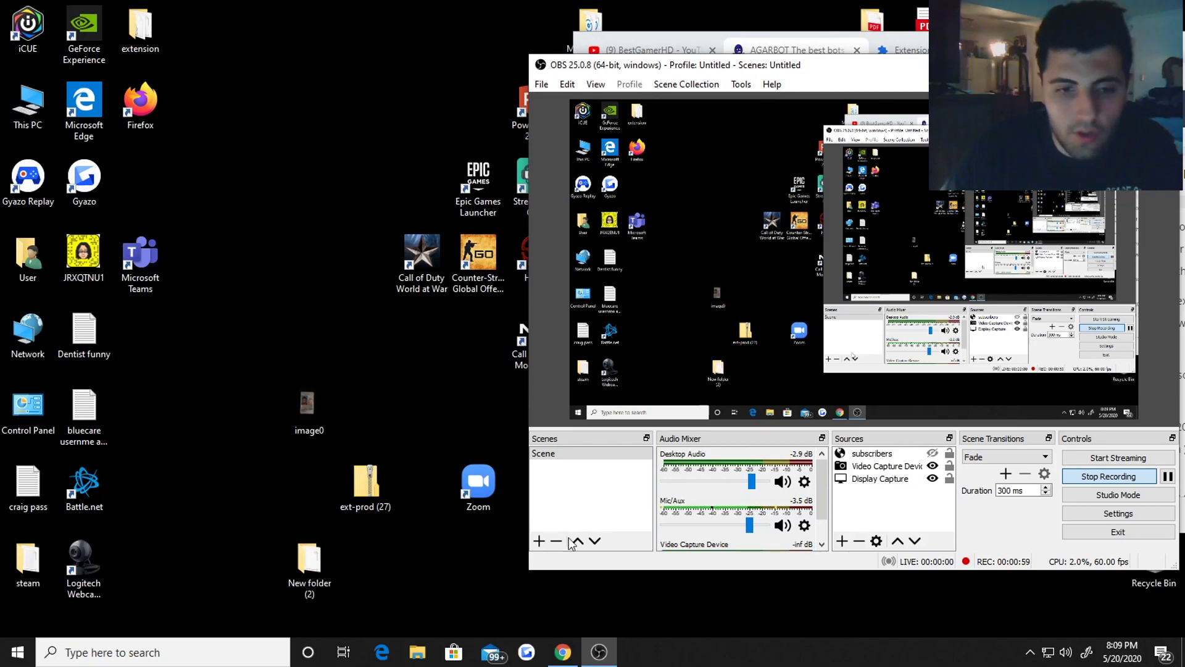
left_click_drag(334, 564, 233, 494)
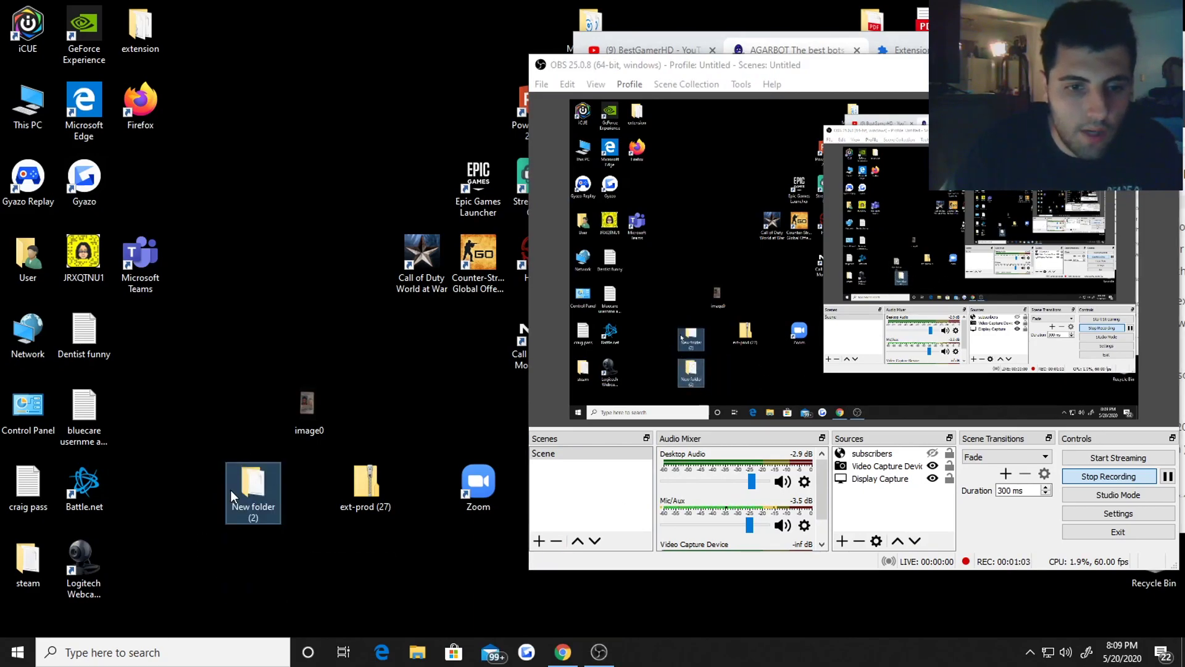
Confirm New folder (2) holds agario, data, icons and manifest.json, then maximize Chrome again
double_click(258, 480)
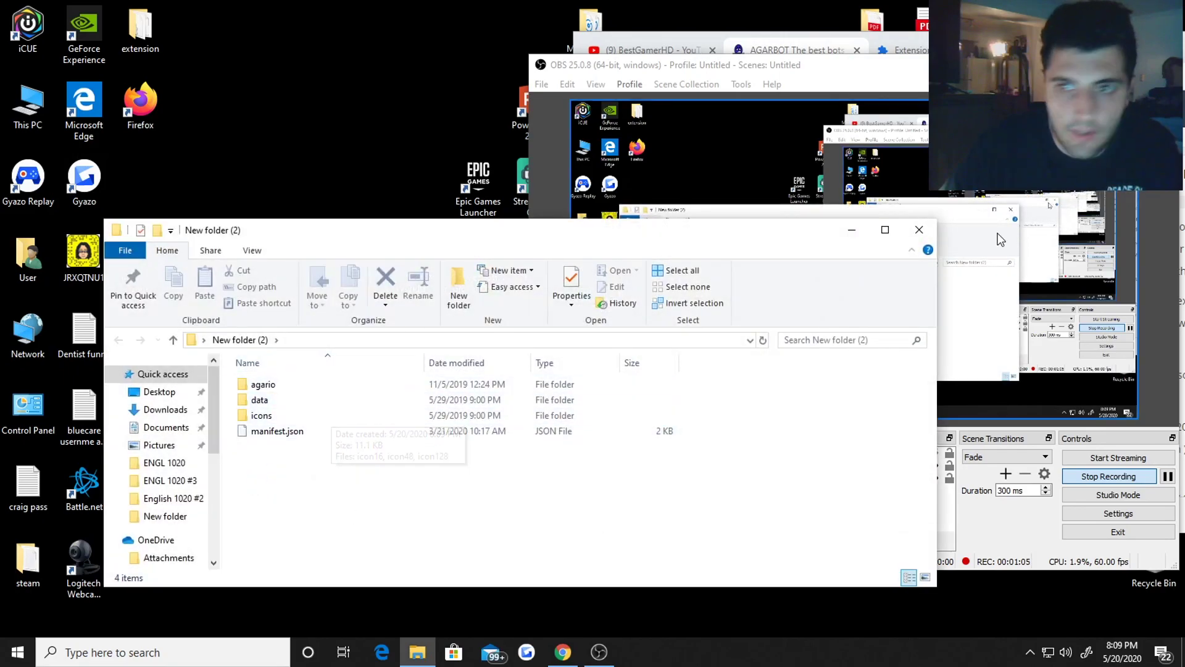
left_click(919, 230)
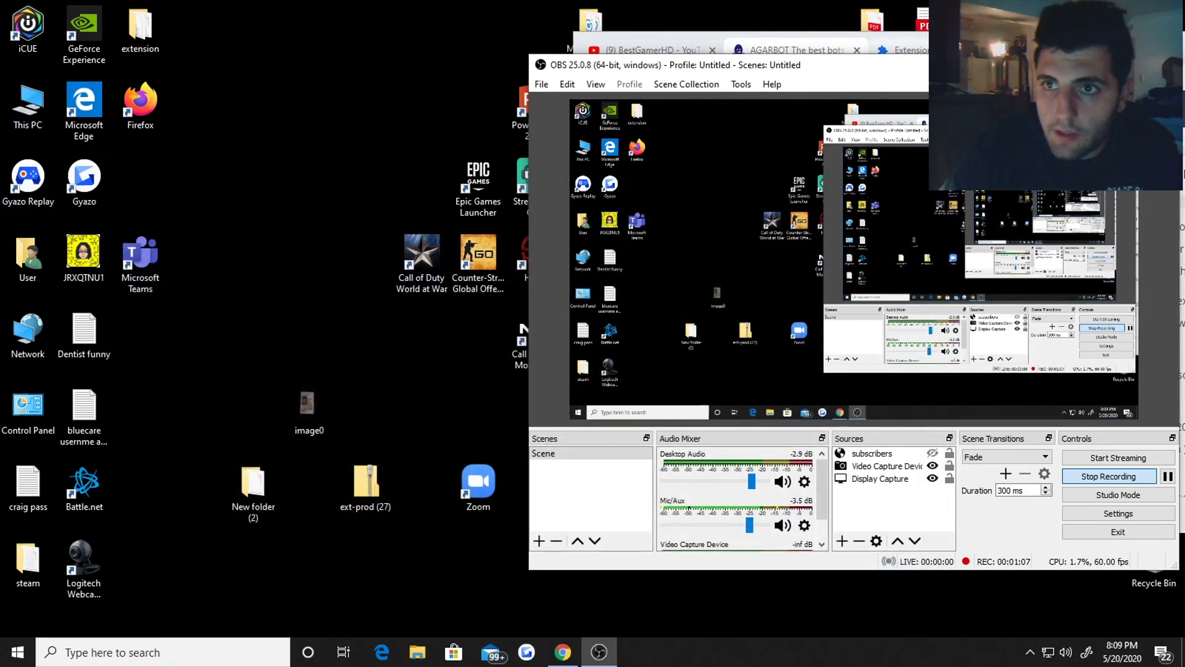
key("alt+Tab")
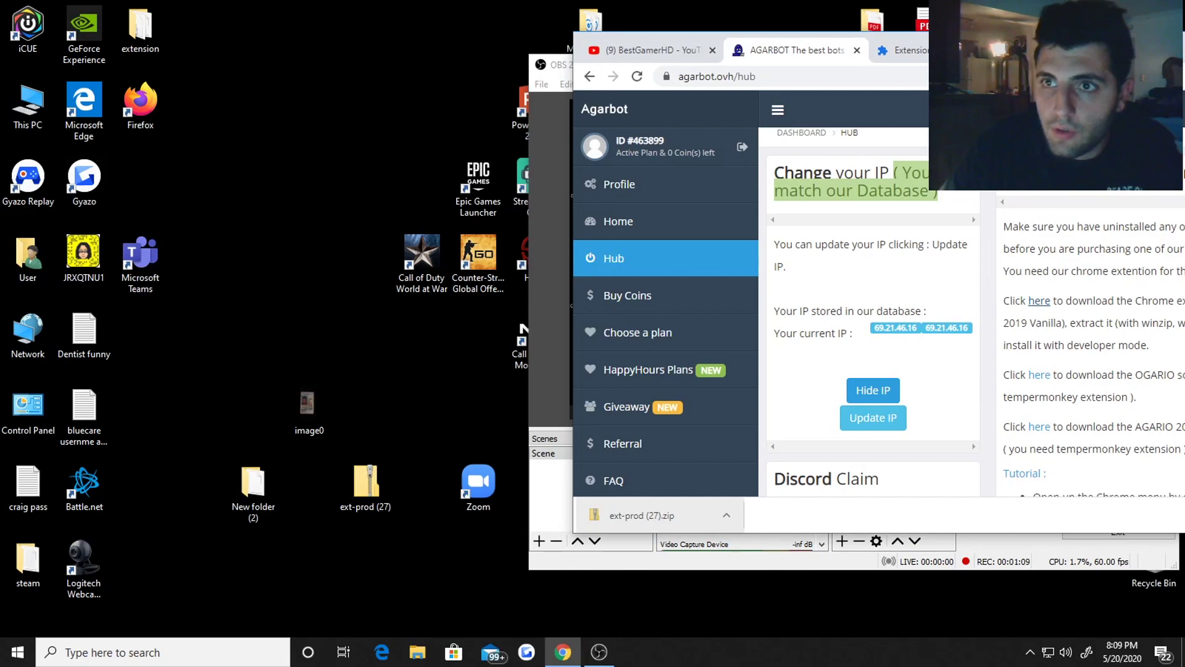
key("super+Up")
Open Chrome's Extensions page in a new tab
left_click(729, 12)
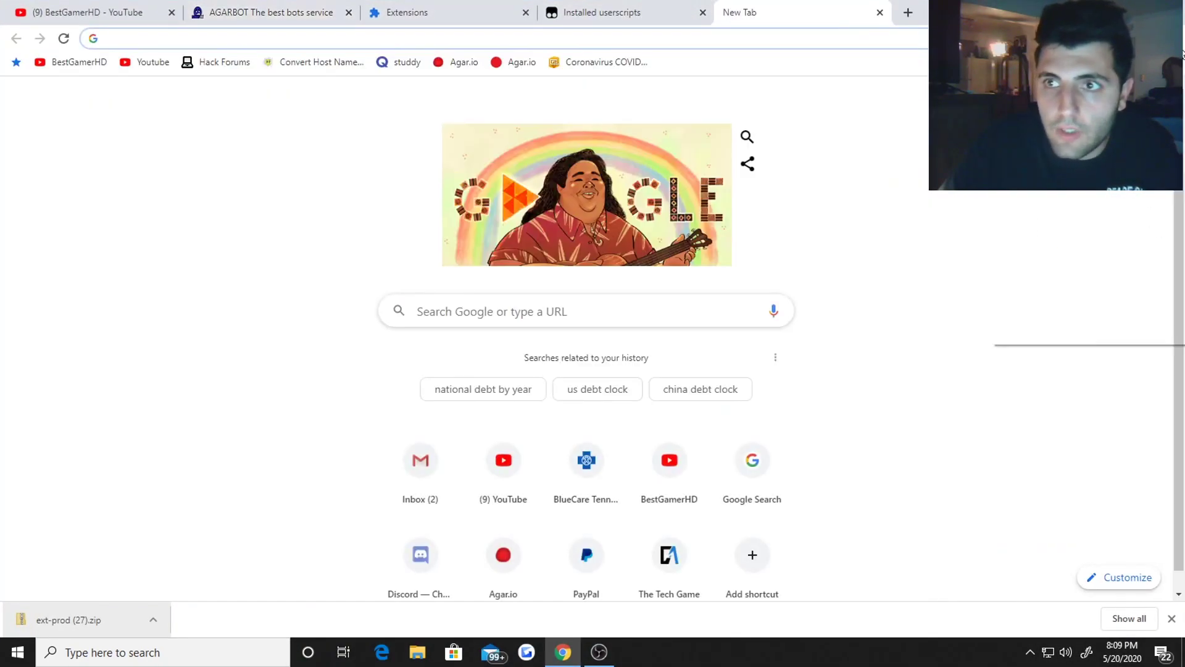
mouse_move(1055, 251)
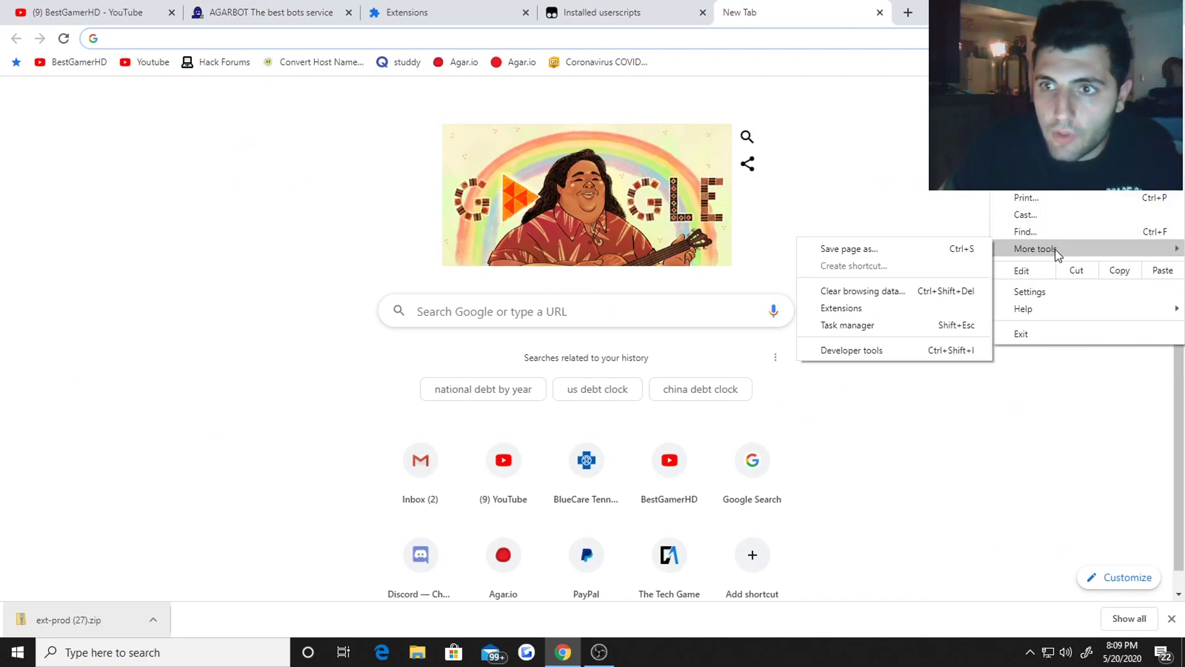
left_click(916, 309)
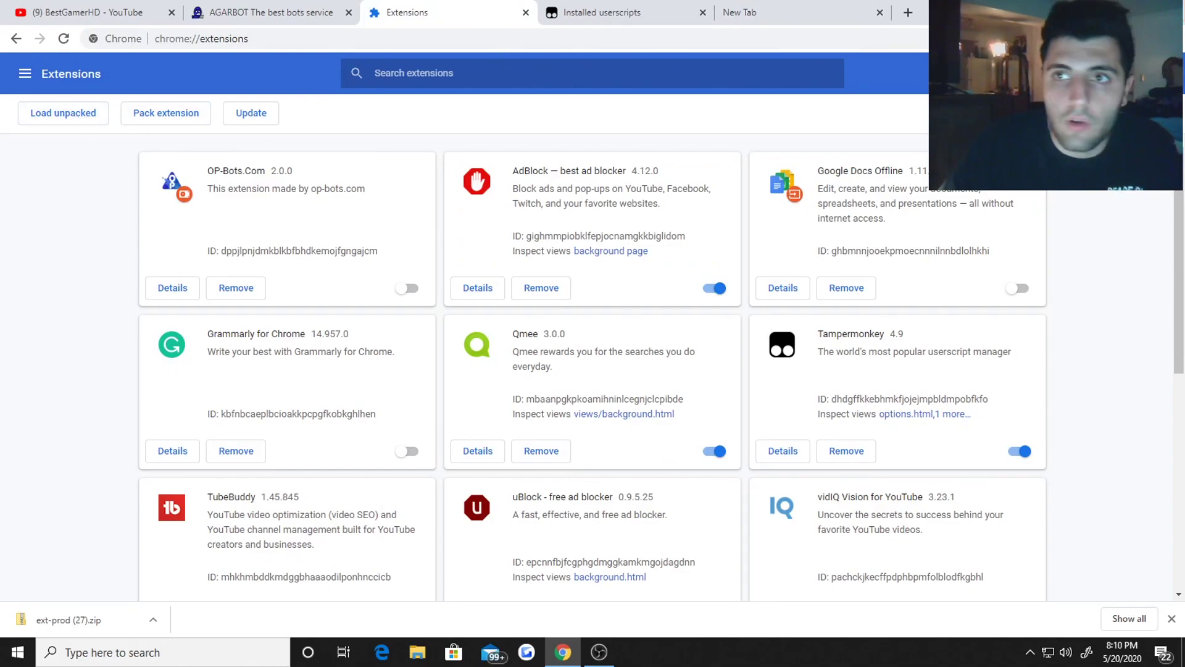
Drop New folder (2) onto the Extensions page to install Agarbot.ovh Bots for agar.io 4.1.0
key("super+Down")
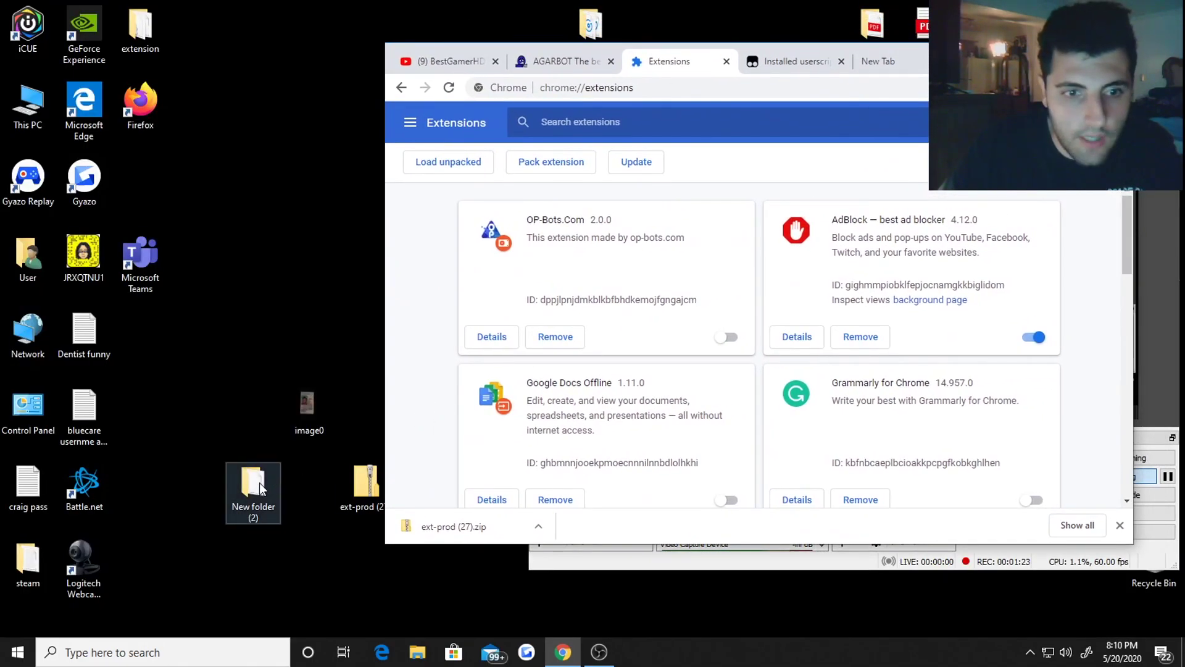
left_click_drag(260, 488, 559, 288)
left_click_drag(634, 240, 635, 237)
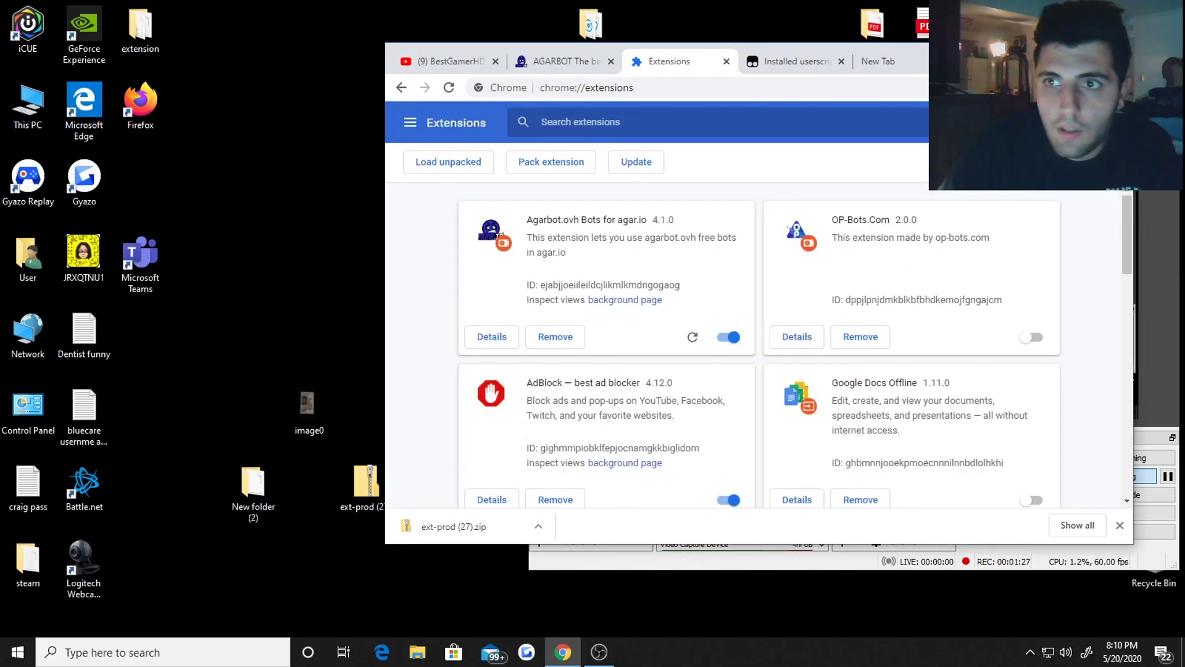
key("super+Up")
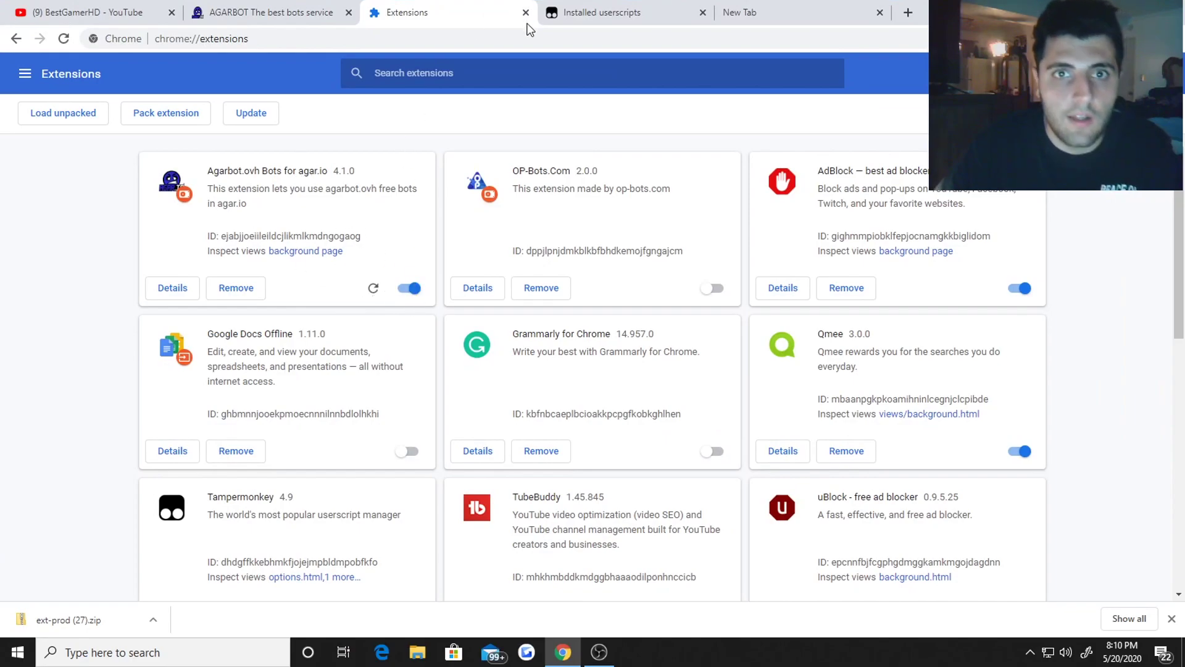
left_click(289, 6)
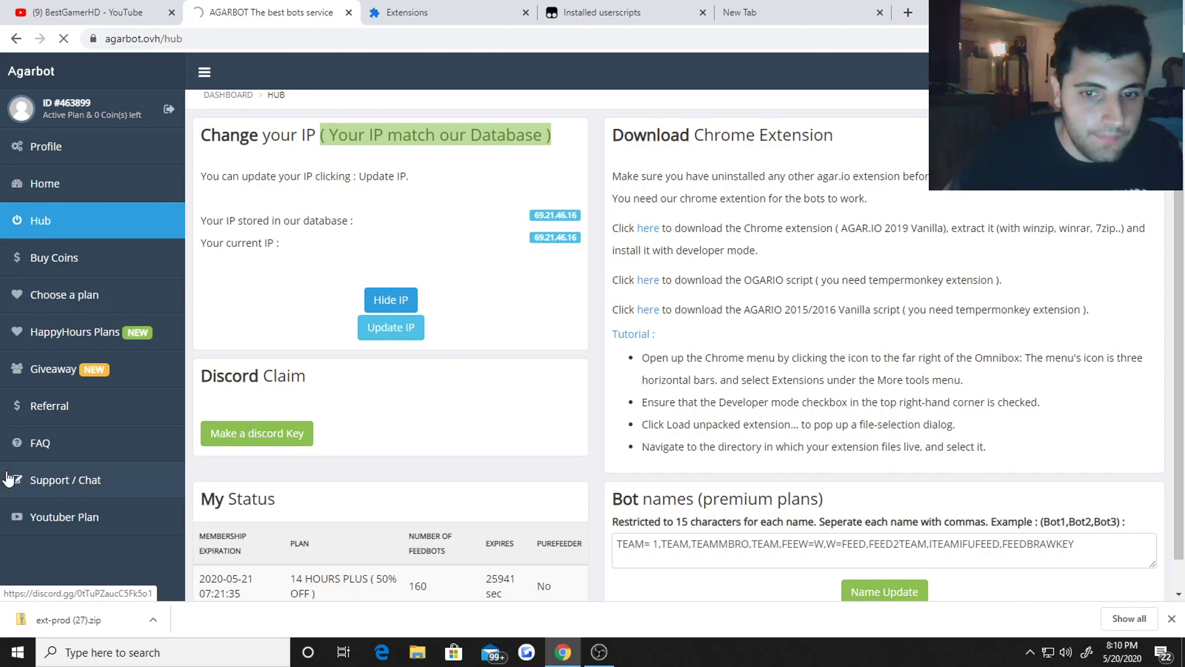
scroll(370, 481, "down", 2)
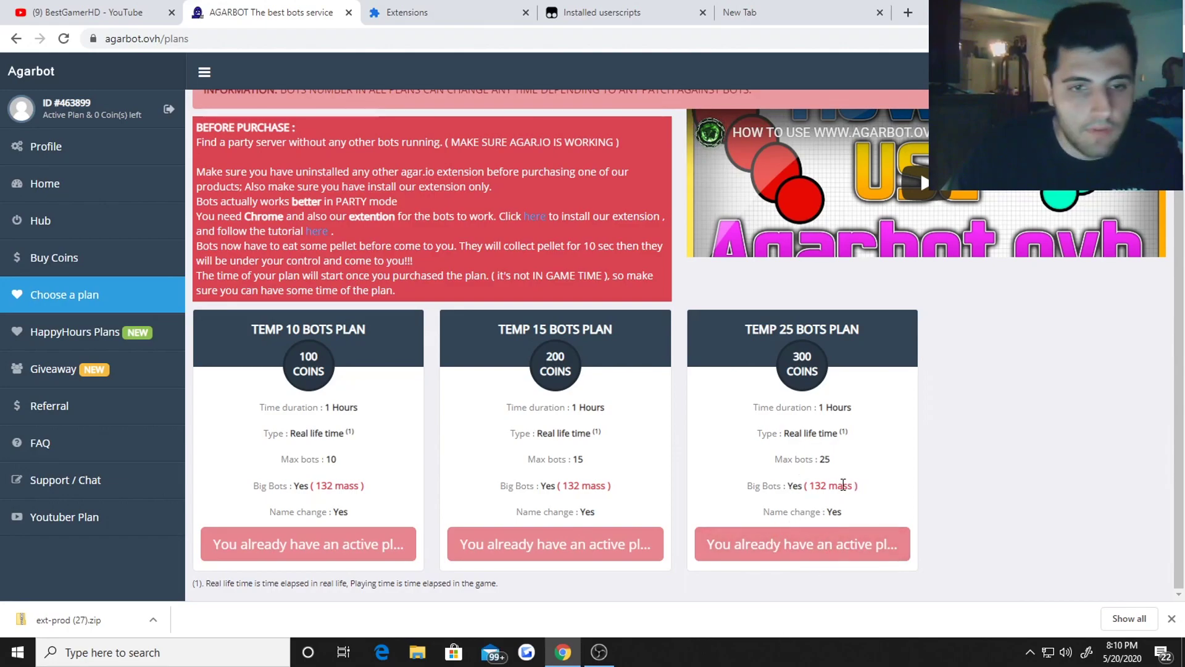
scroll(844, 520, "up", 2)
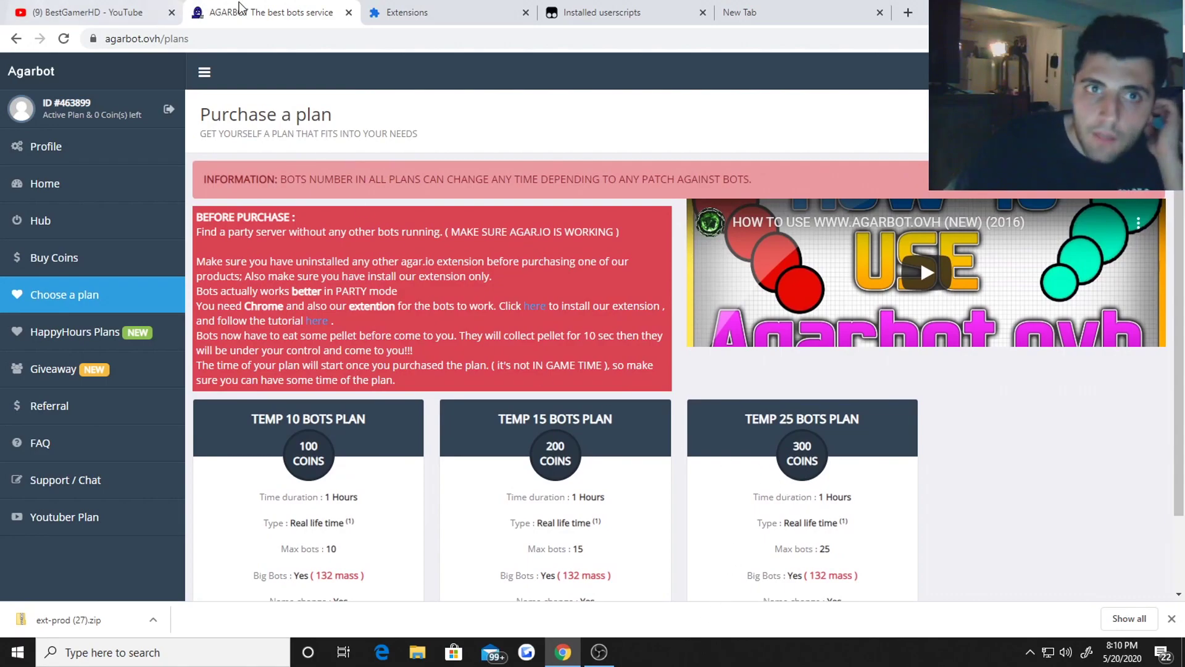
left_click(481, 12)
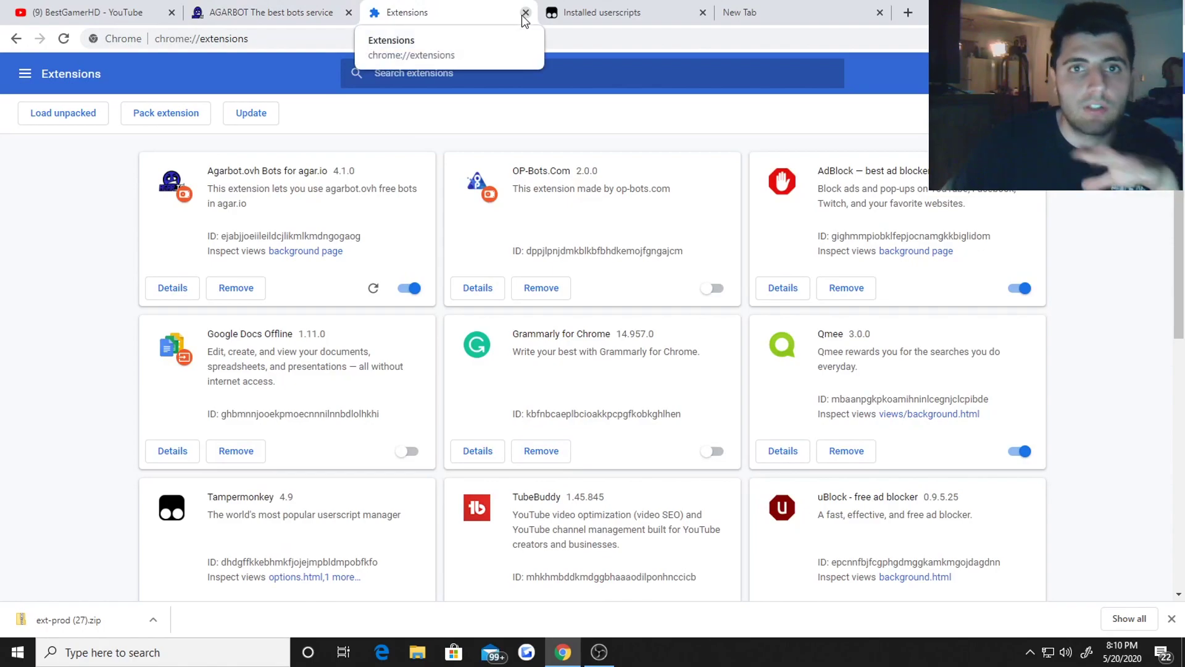
Load agar.io in a new tab and create a Party Mode game with code 2RWEZJ
left_click(907, 13)
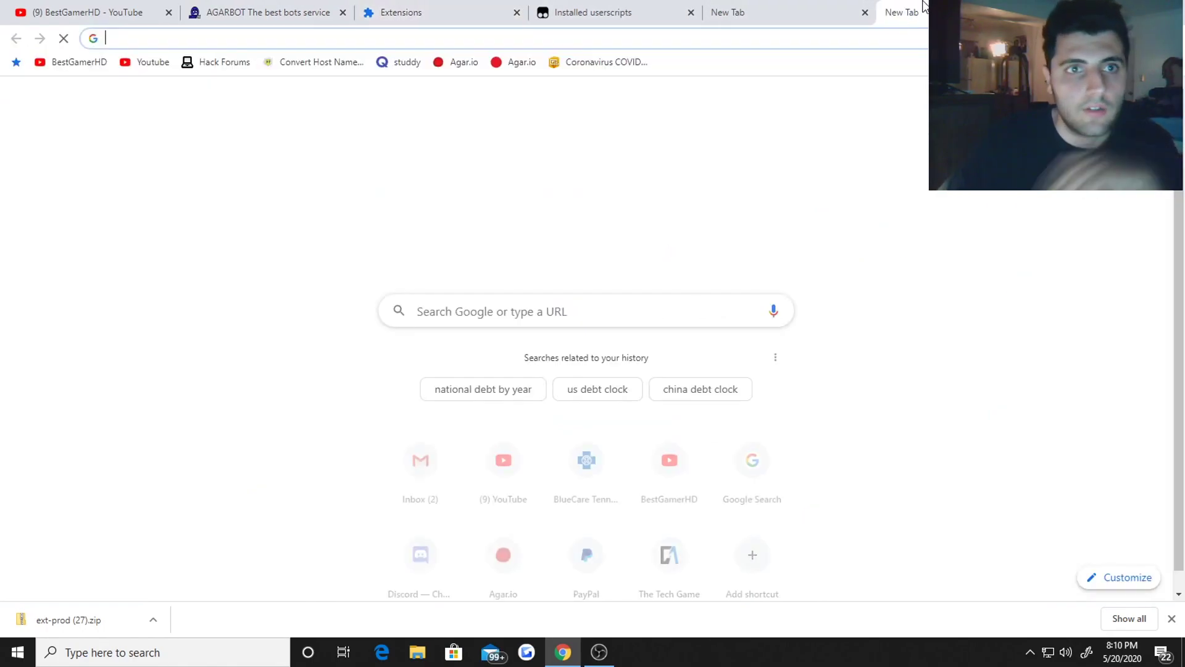
type("ag")
key("Return")
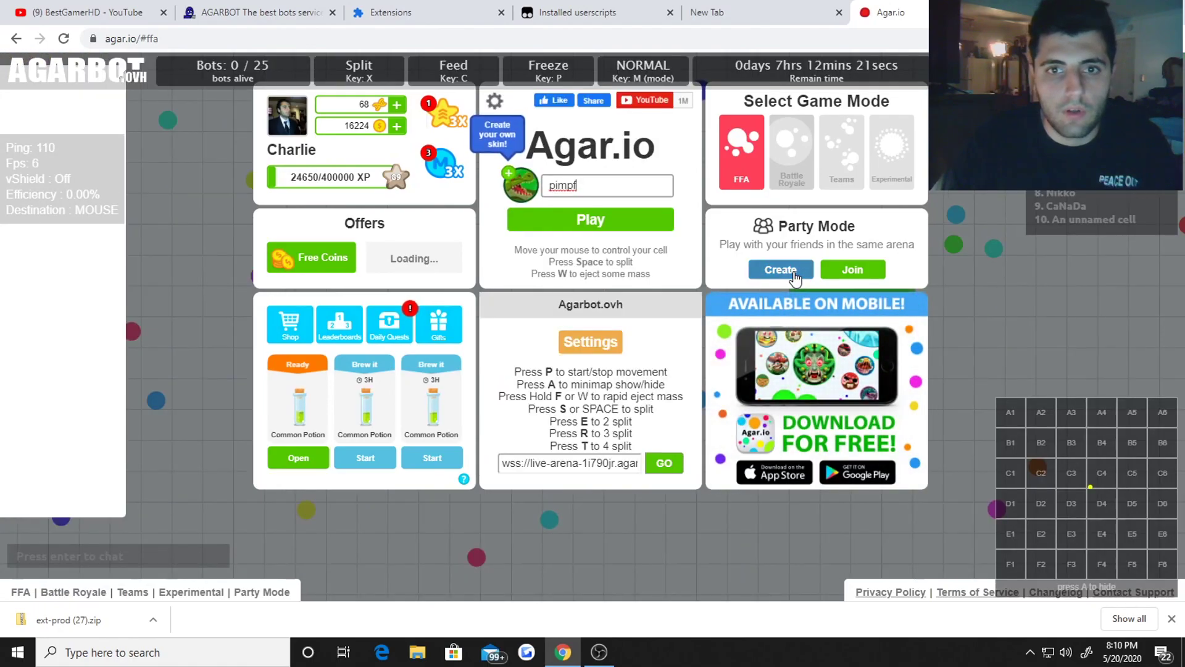
left_click(792, 272)
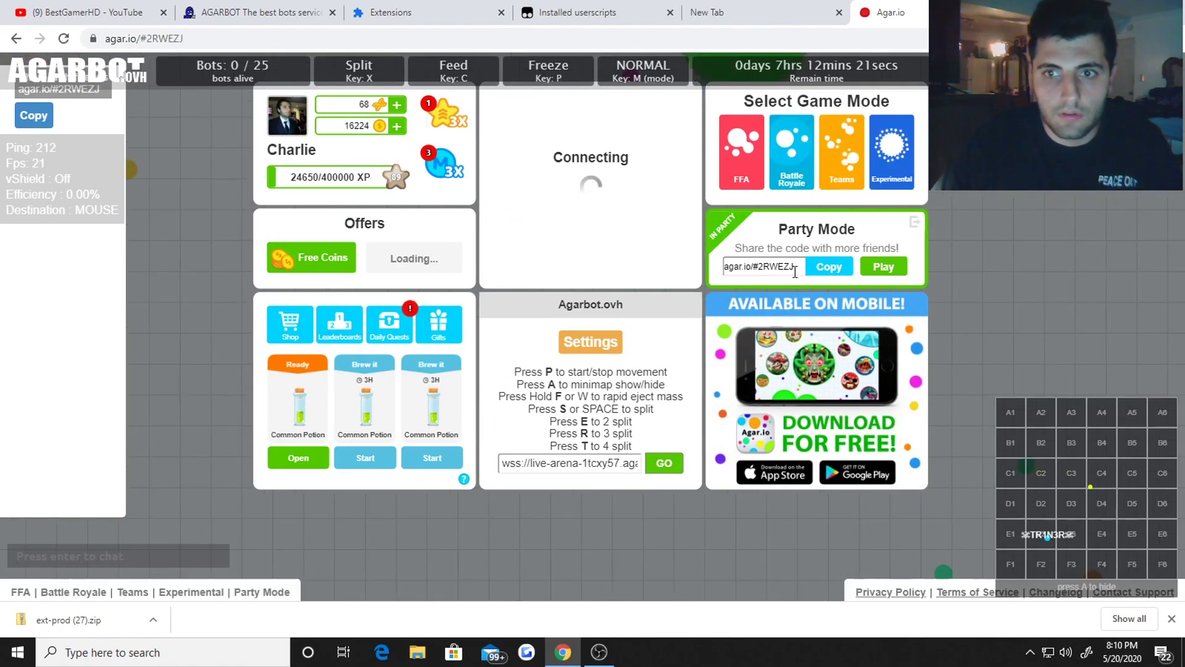
left_click(618, 221)
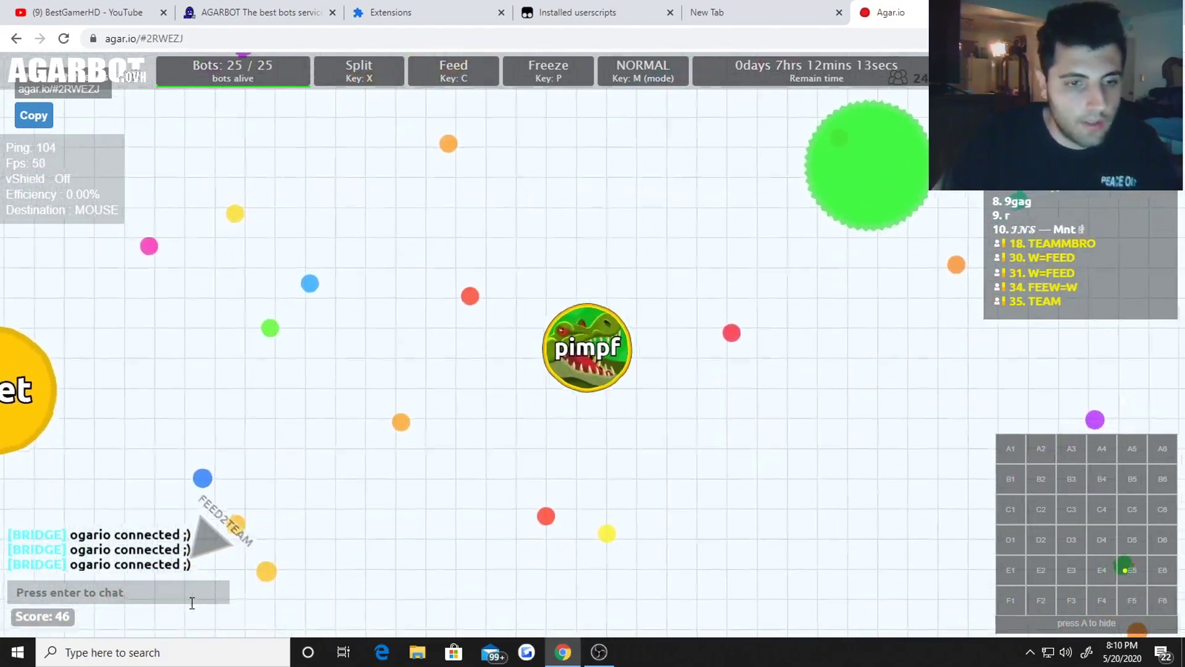
Toggle the 25 bots with M through FARMING and back to NORMAL mode
key("m")
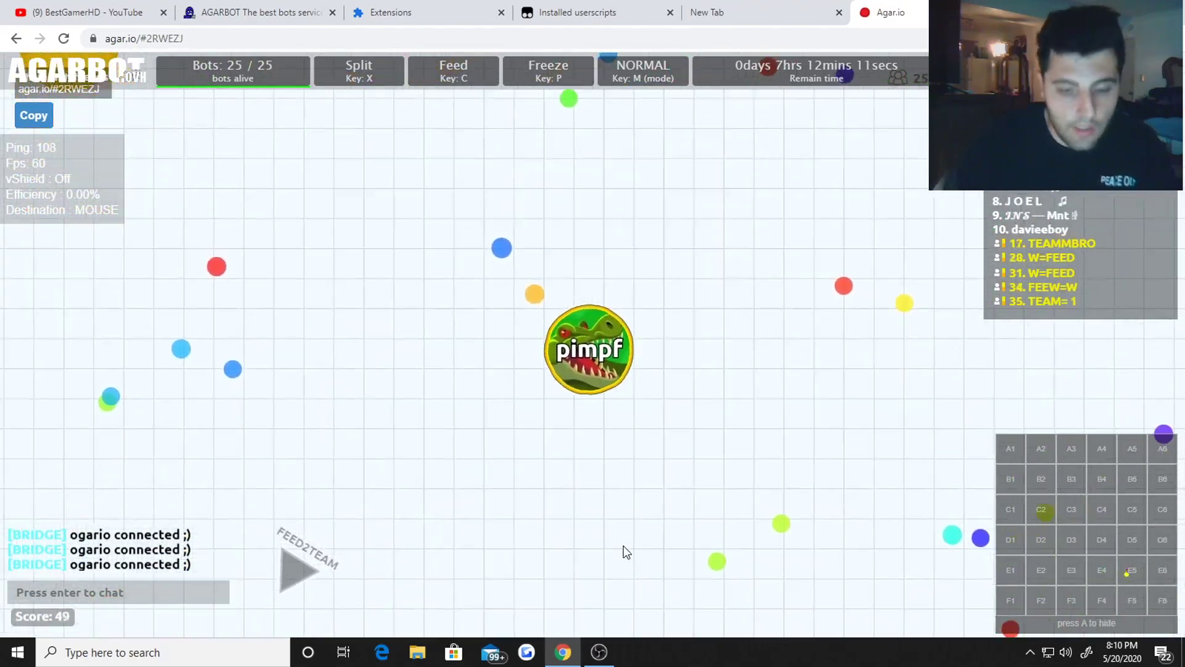
key("m")
key("m")
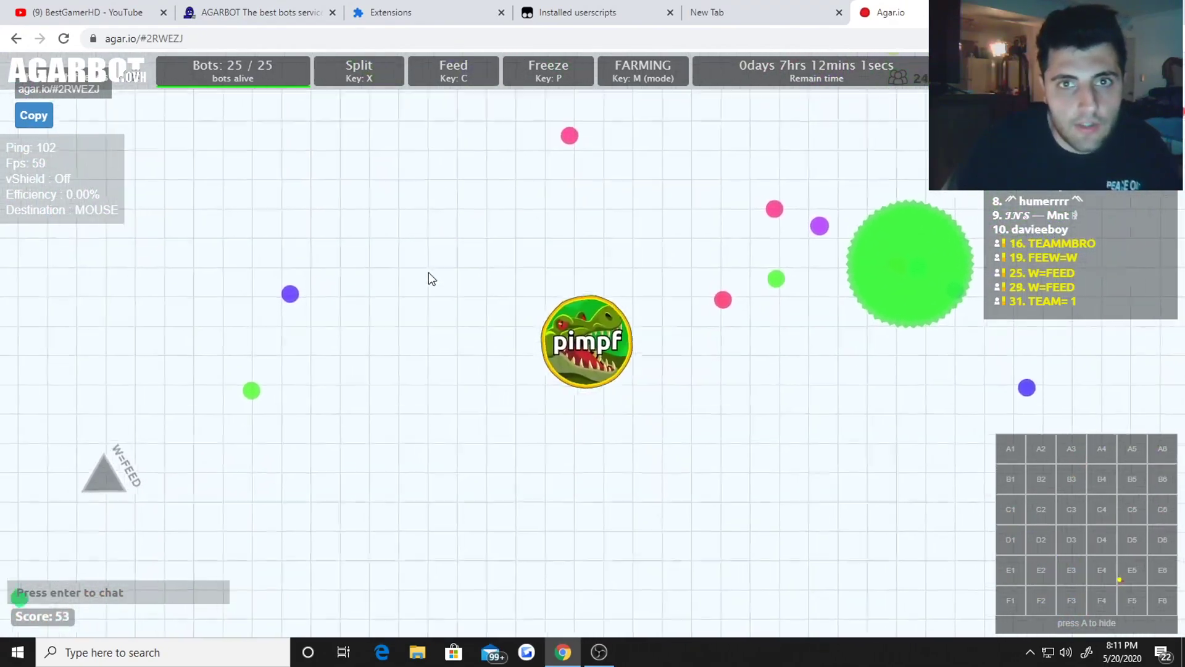
key("m")
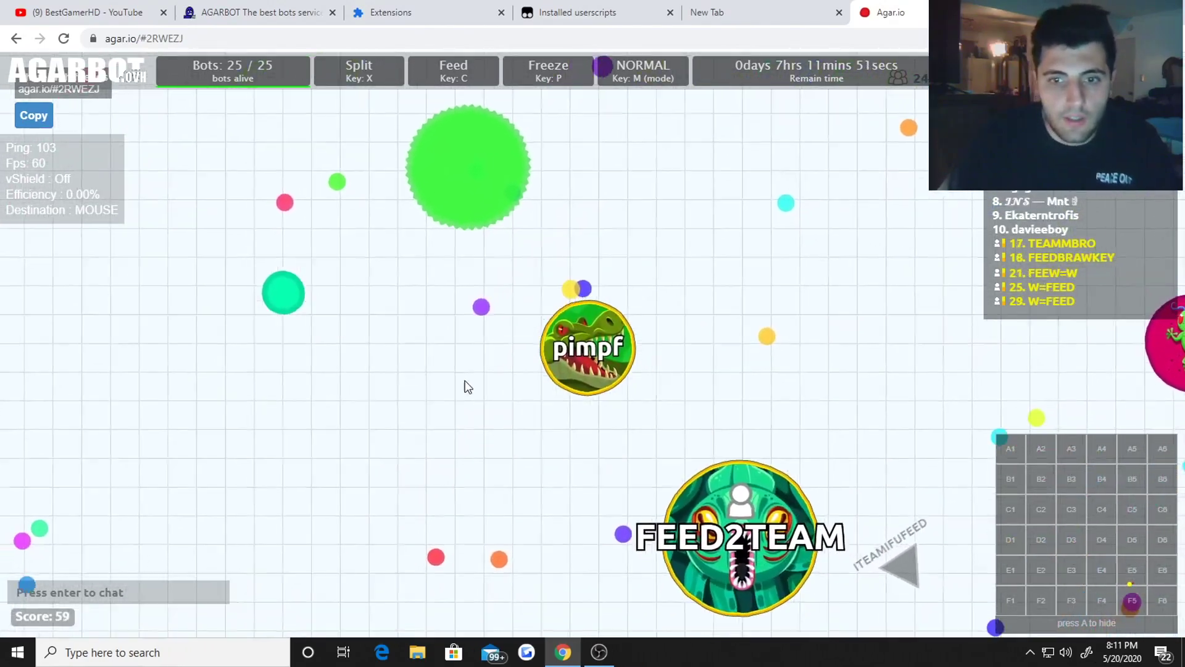
Split the bots with X and the pimpf cell with Space until the score reaches 5356
key("x")
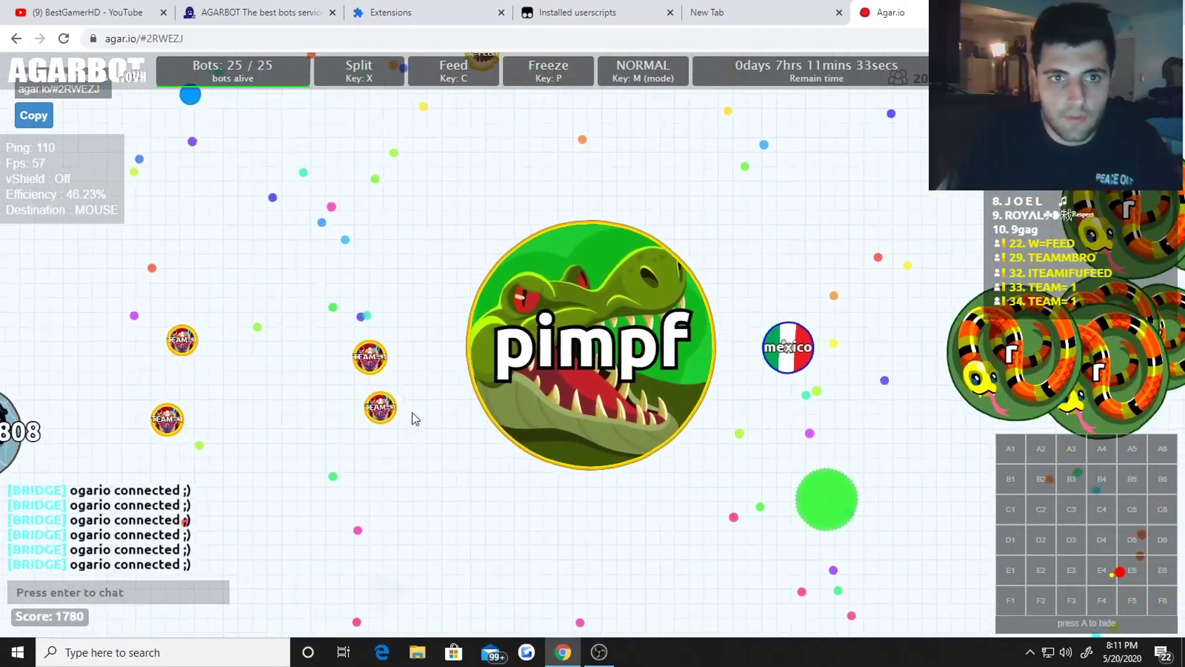
key("x")
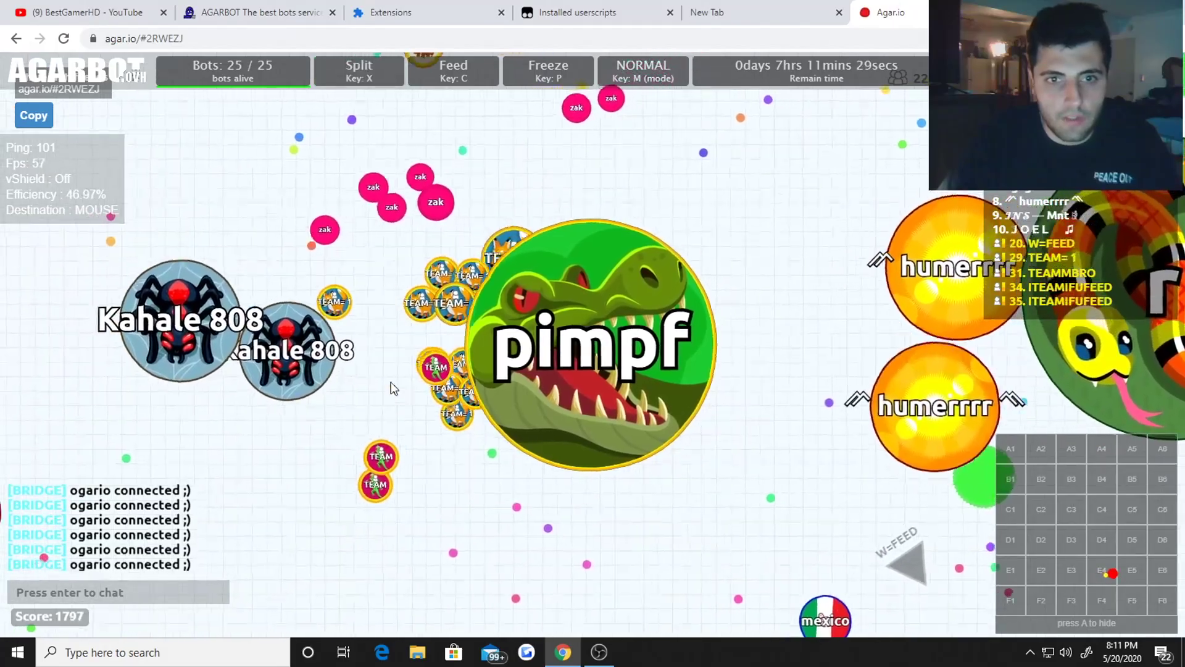
key("space")
key("space")
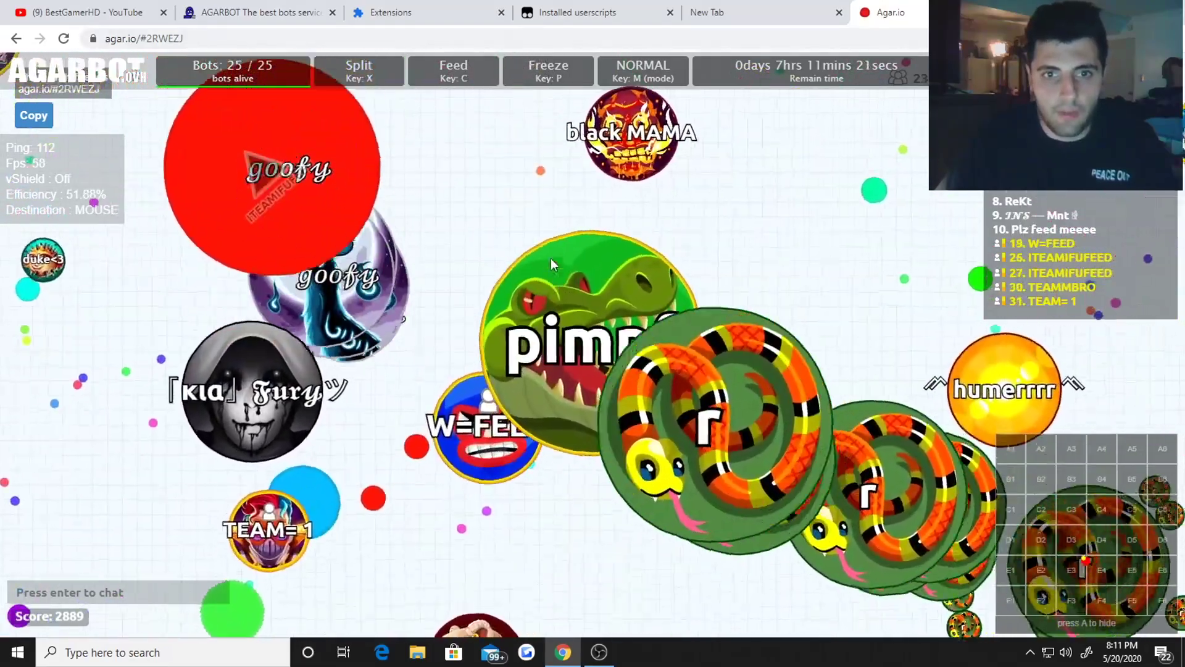
key("space")
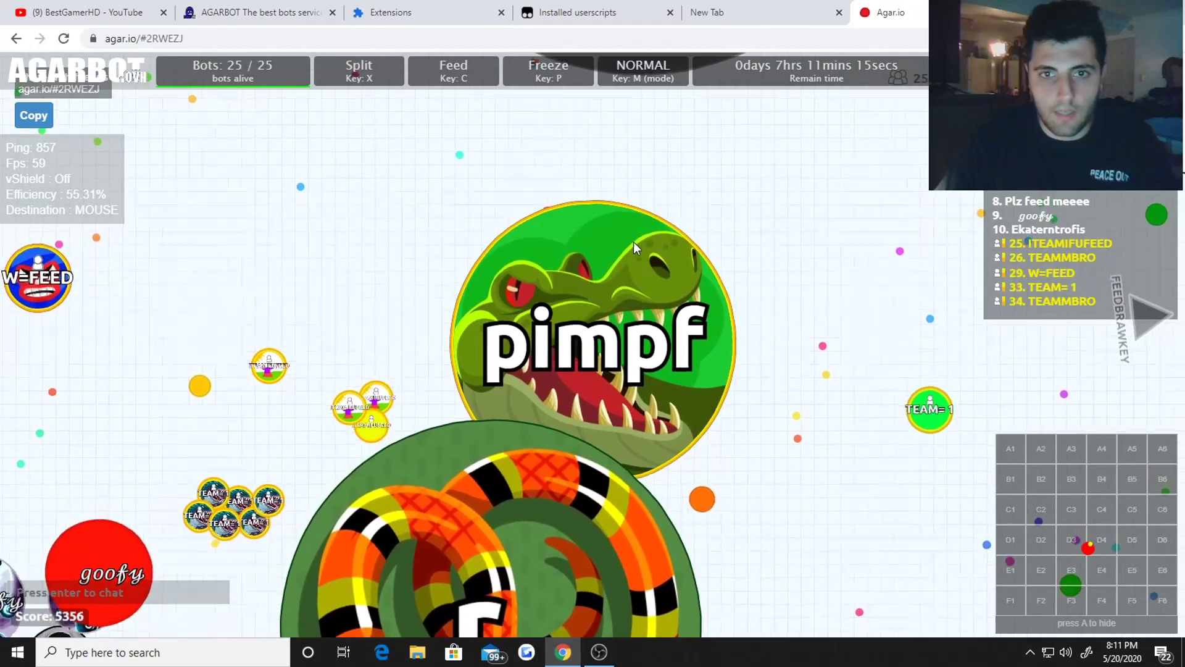
key("x")
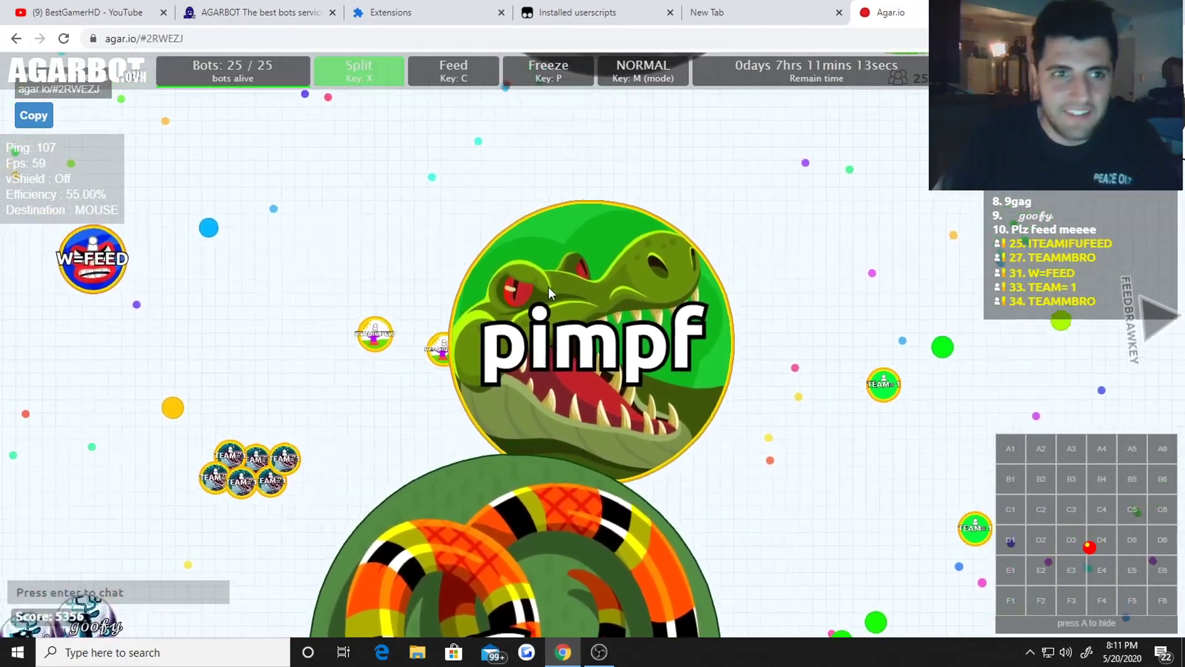